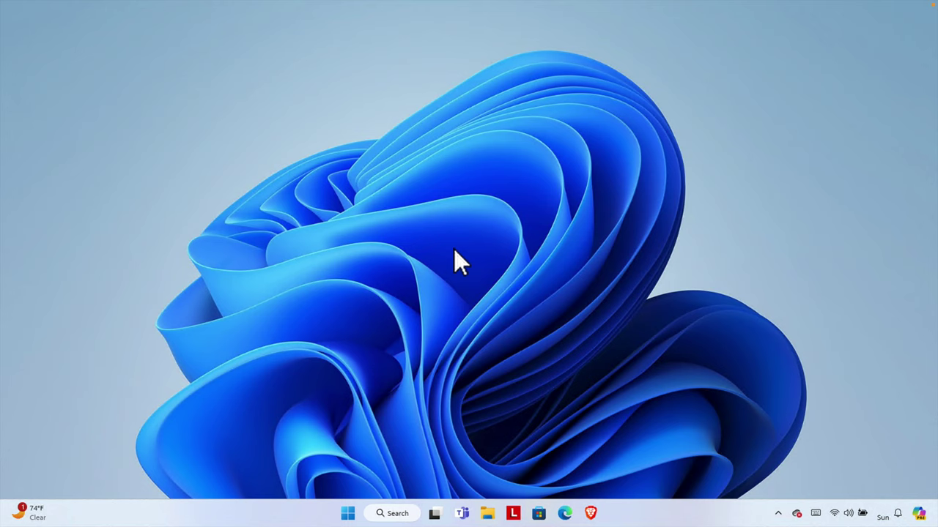
Step: Search the Start menu for 'disk' so Disk Cleanup shows as the best match
left_click(348, 515)
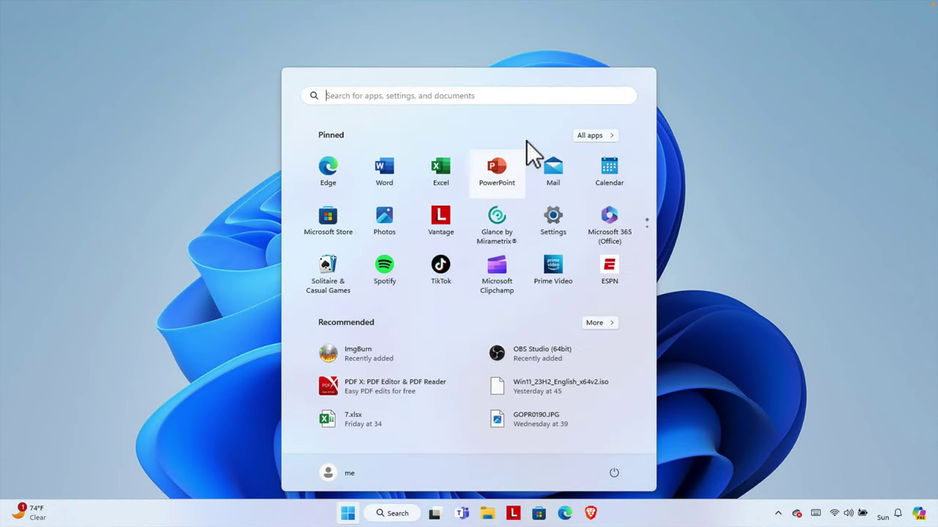
left_click(348, 96)
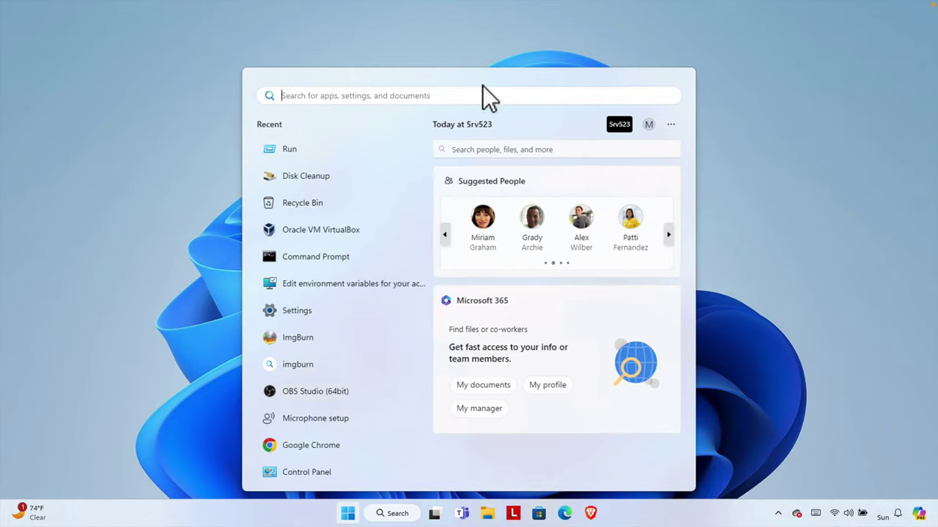
type("disk")
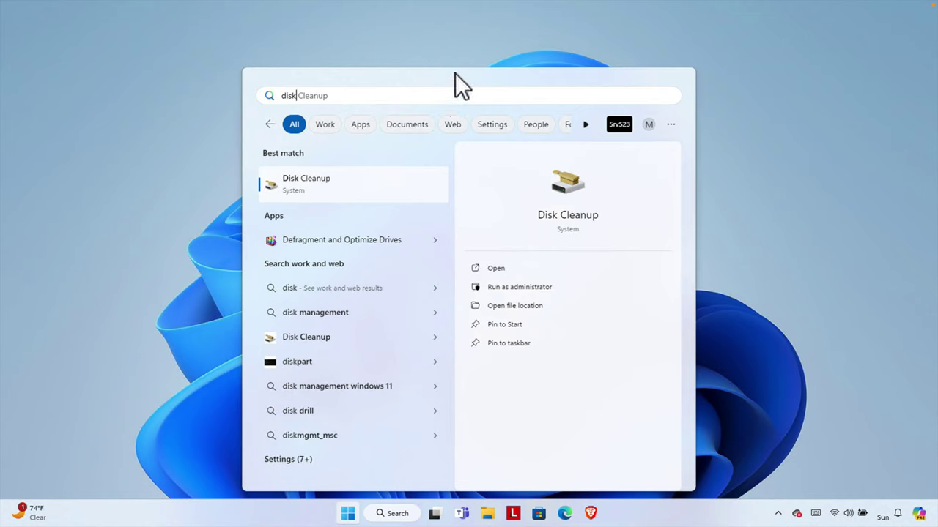
Step: Run Disk Cleanup on drive C with system files included and permanently delete about 3.41 GB
left_click(352, 181)
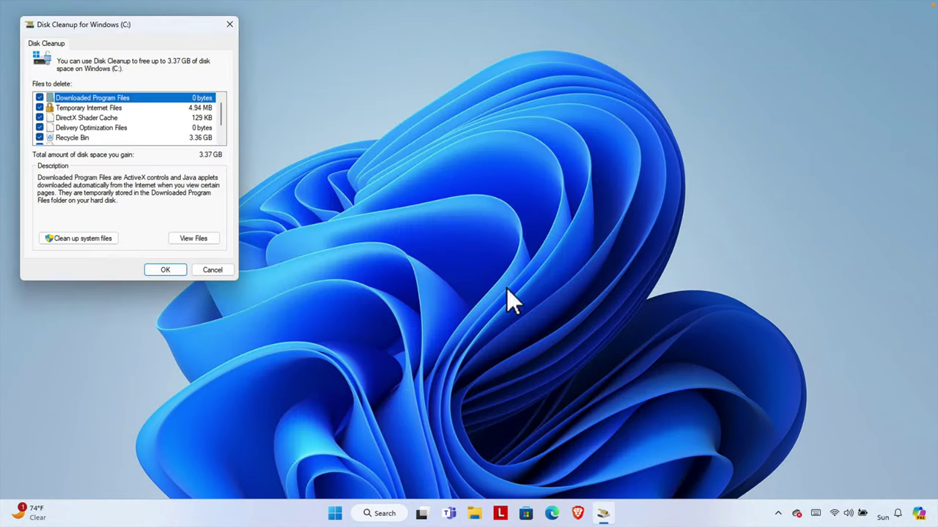
left_click_drag(143, 31, 382, 137)
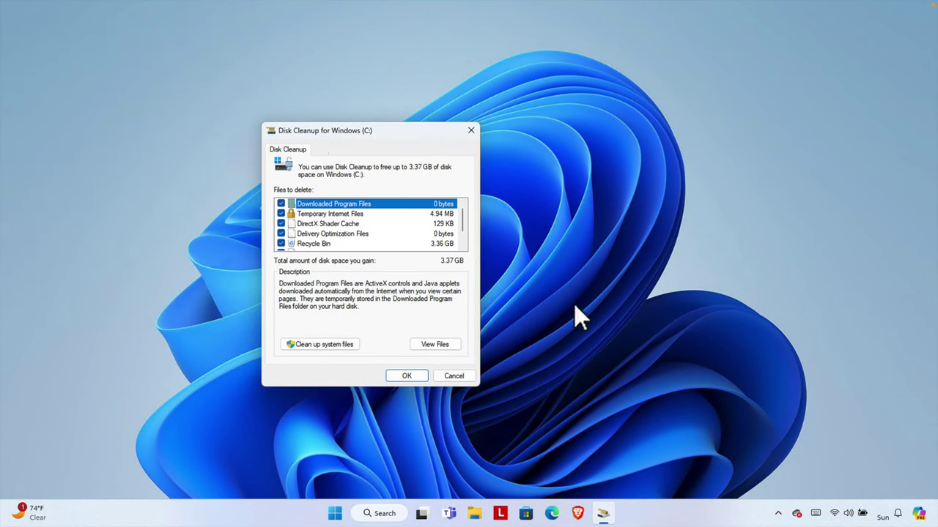
left_click(338, 345)
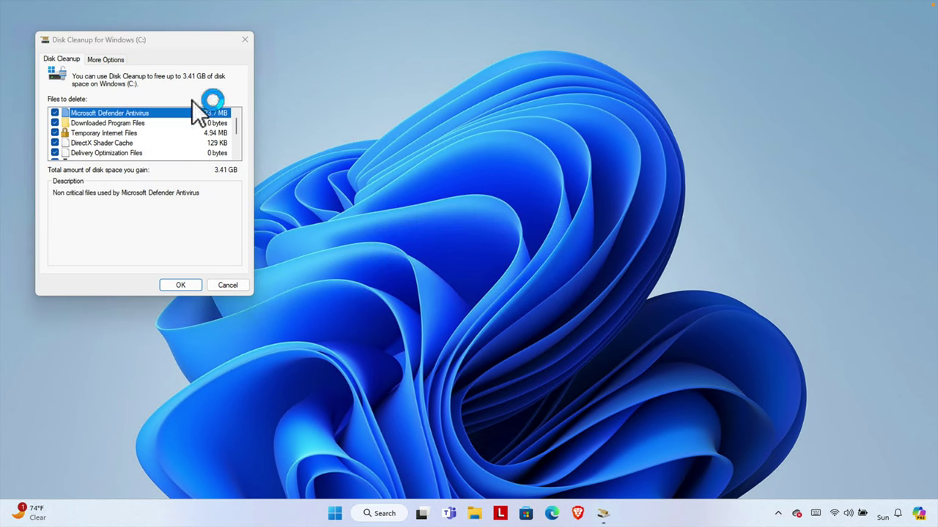
left_click_drag(163, 39, 344, 96)
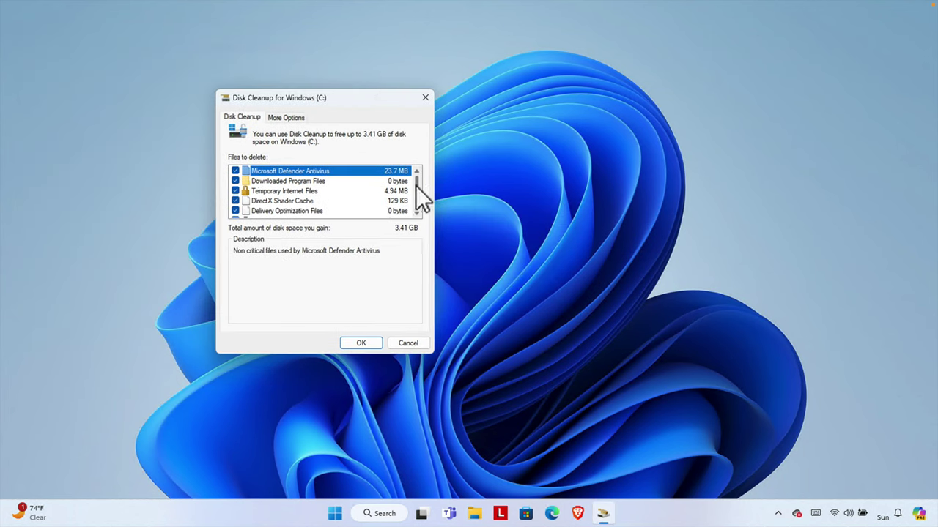
left_click_drag(416, 186, 419, 212)
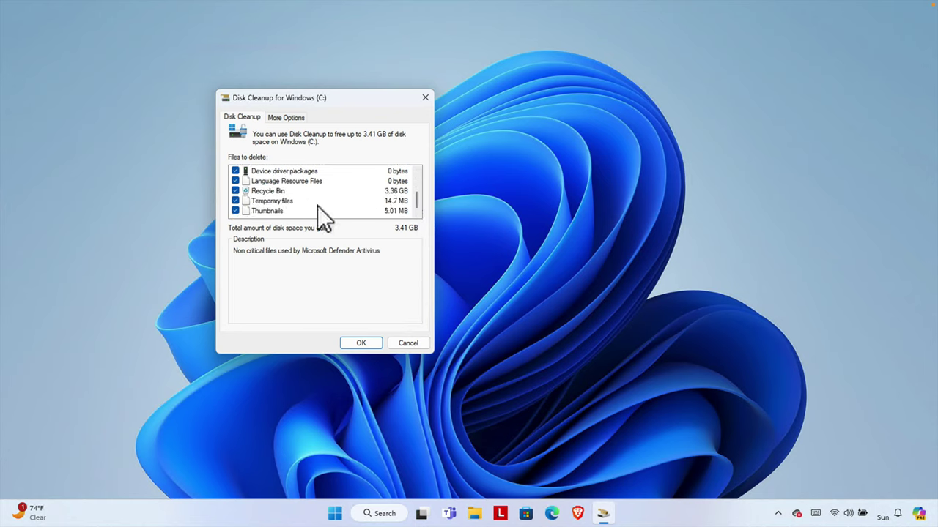
left_click(359, 343)
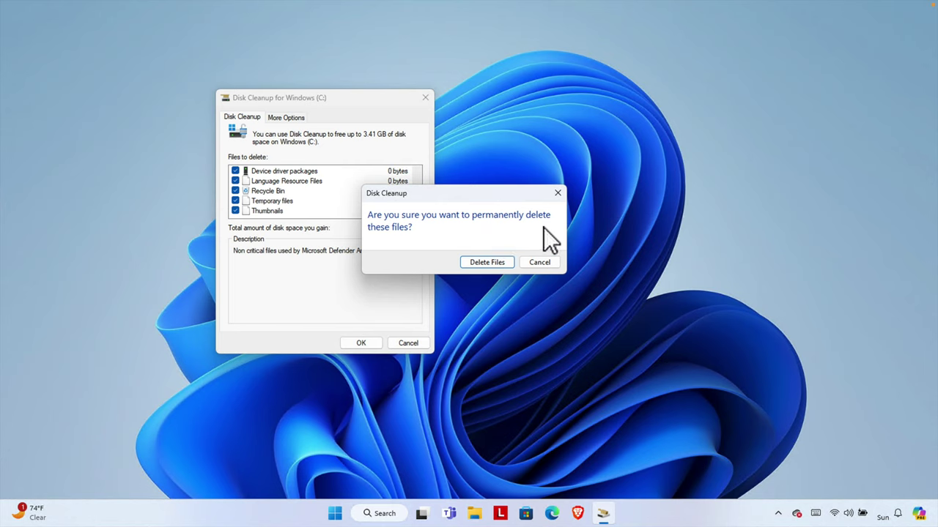
left_click(479, 263)
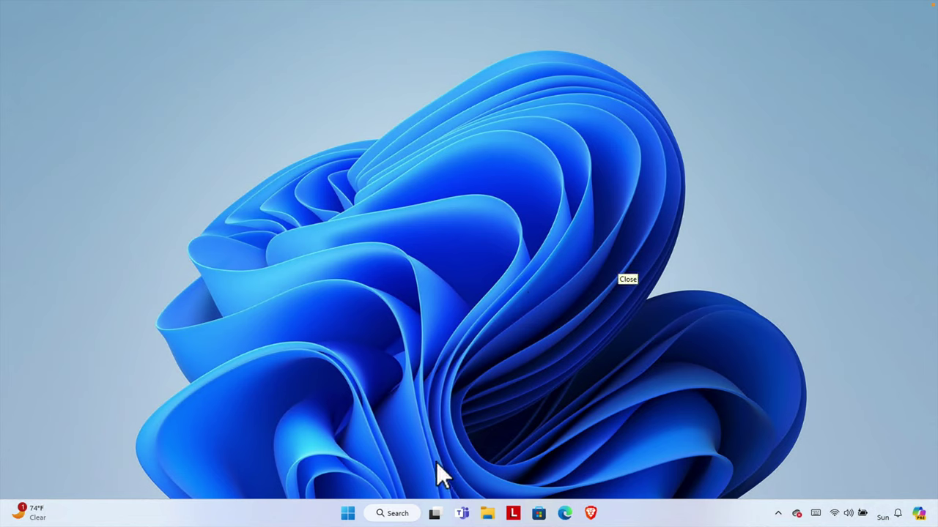
Step: Open the Run box from a Start search for 'run', with %temp% in the Open field
left_click(349, 515)
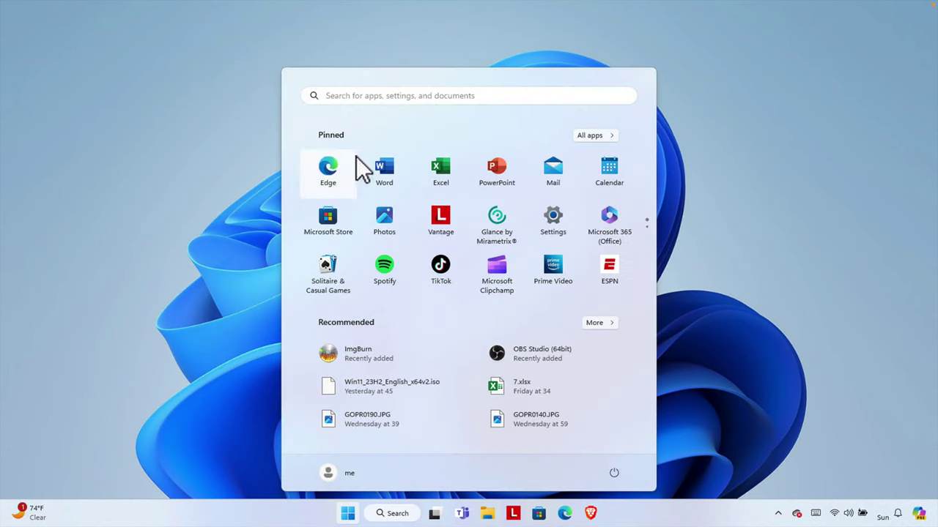
left_click(377, 98)
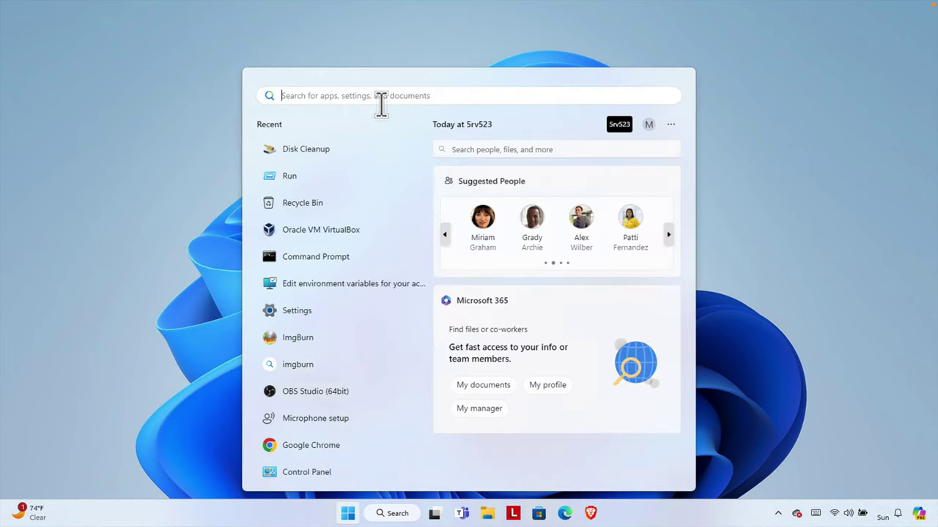
type("run")
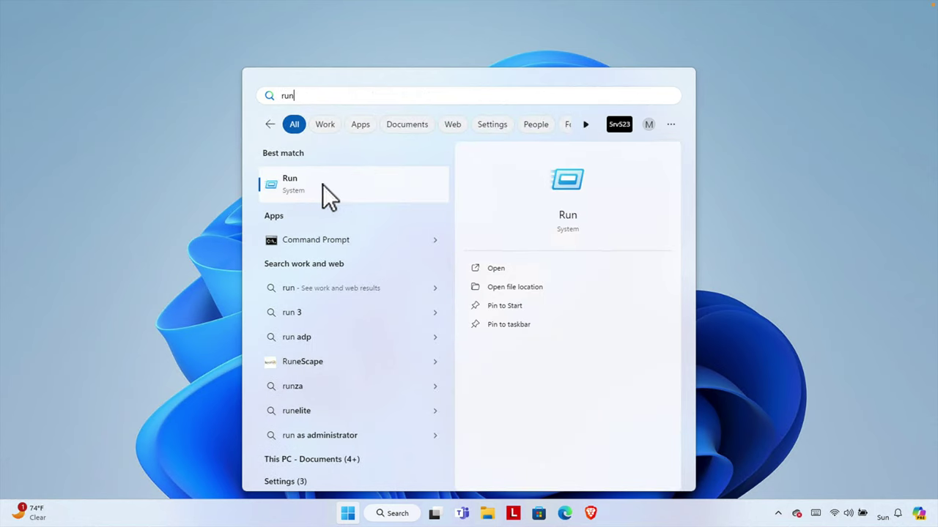
left_click(309, 182)
left_click(100, 438)
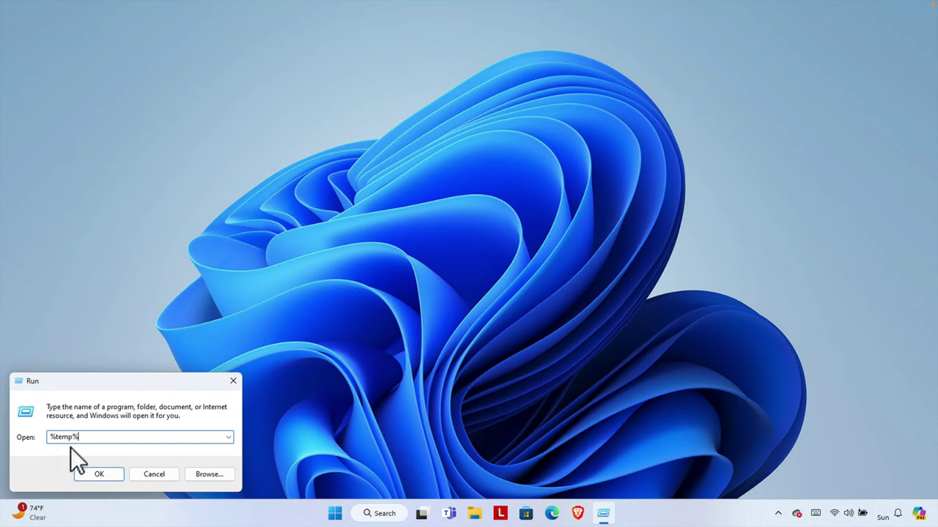
left_click_drag(50, 437, 74, 440)
left_click(77, 439)
Step: Open the %temp% folder and delete all of its contents
left_click(93, 473)
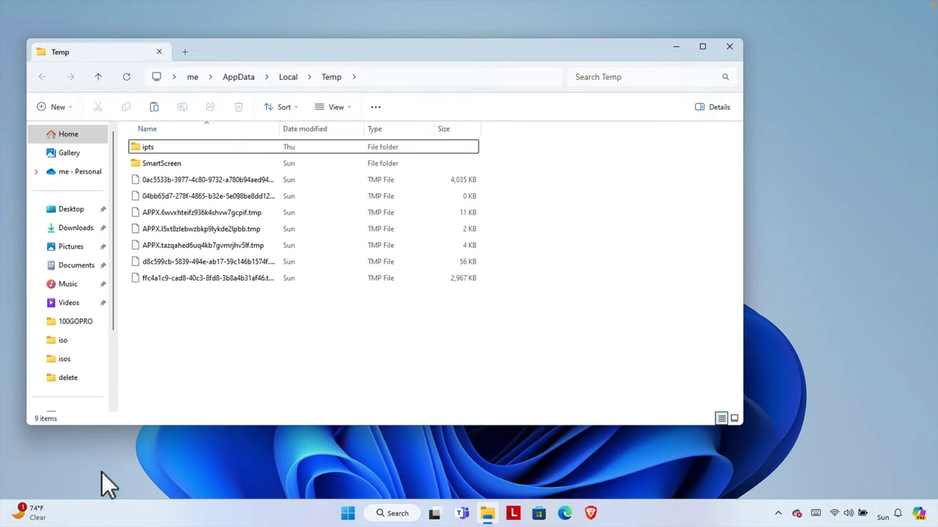
key("ctrl+a")
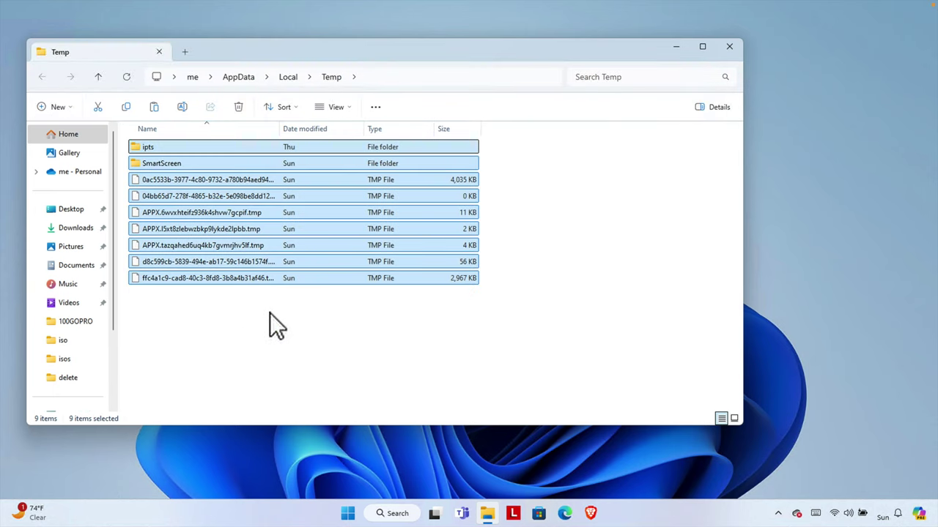
key("Delete")
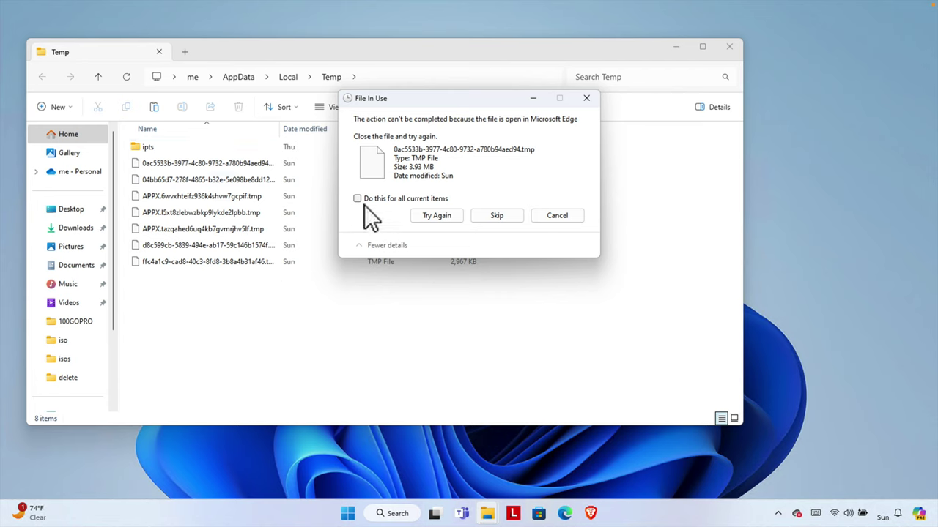
Step: Skip all in-use files, select the eight remaining items, and close the Temp window
left_click(491, 215)
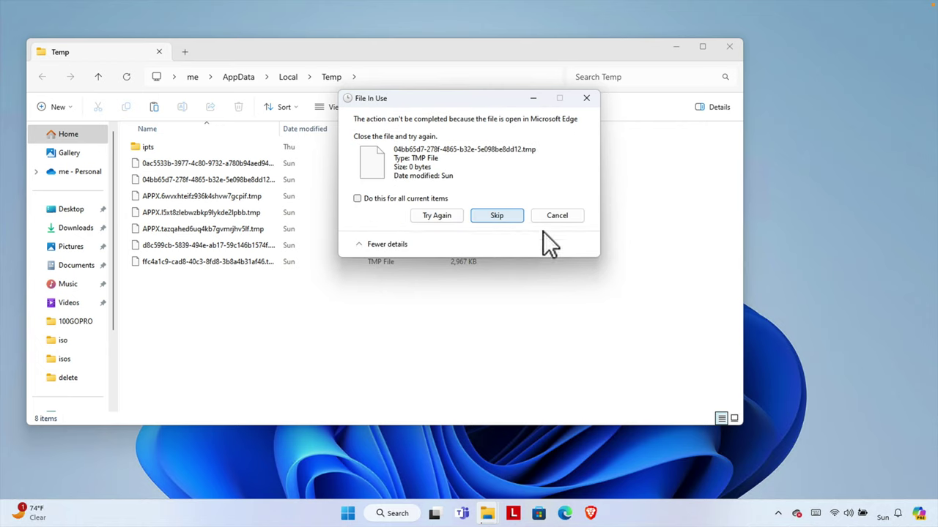
left_click(498, 216)
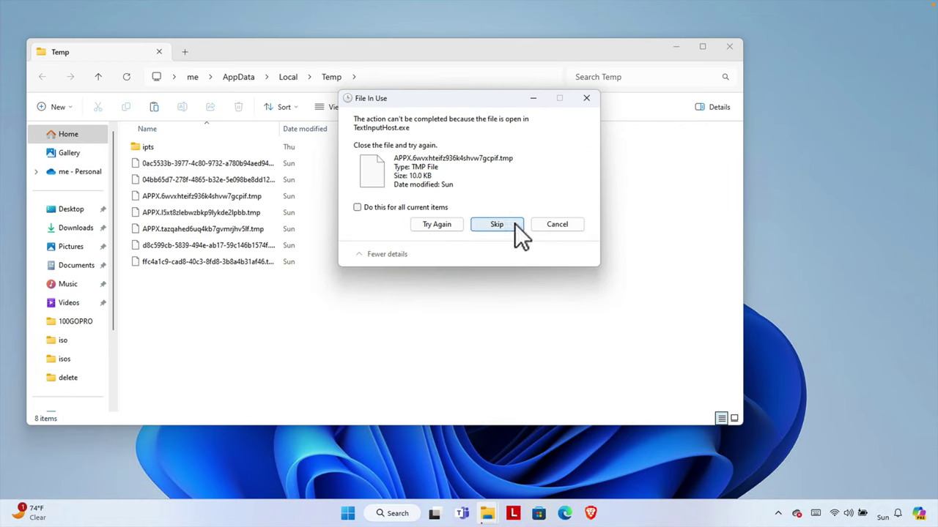
left_click(515, 224)
left_click(357, 207)
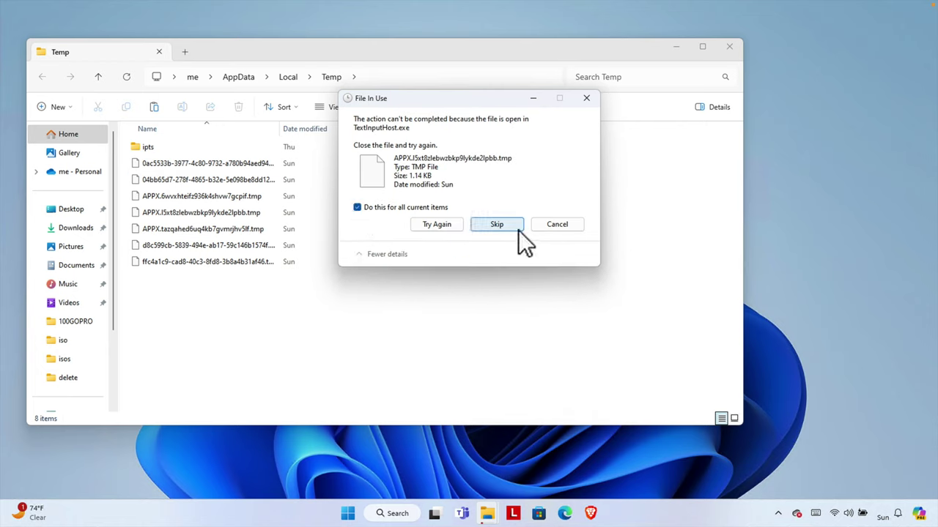
left_click(513, 227)
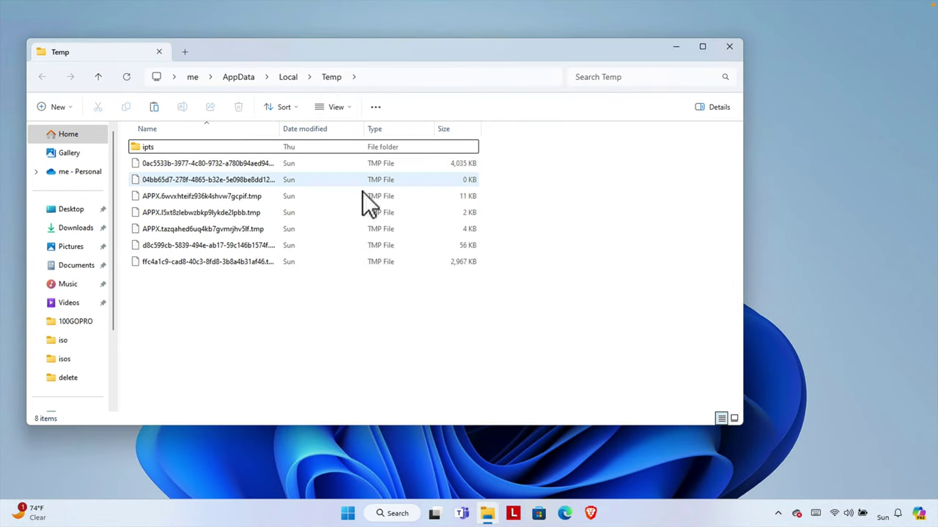
left_click_drag(563, 332, 78, 107)
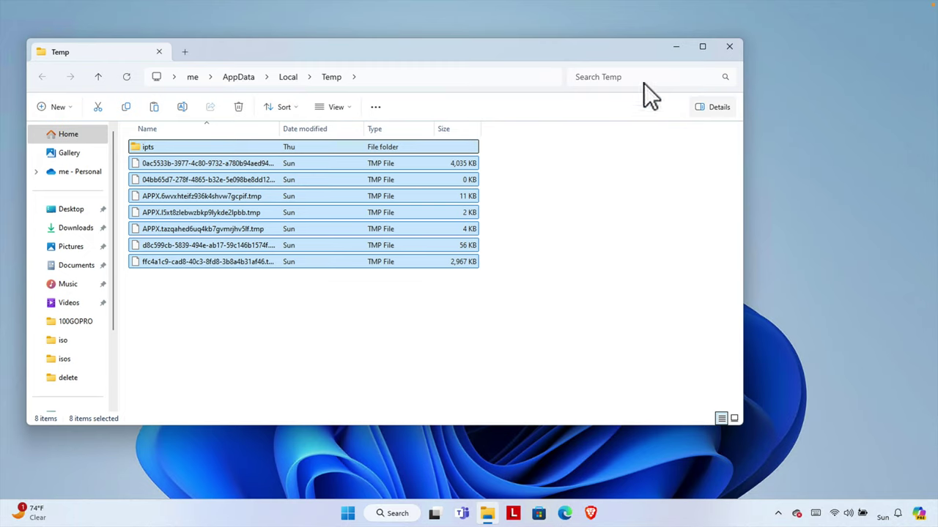
left_click(730, 47)
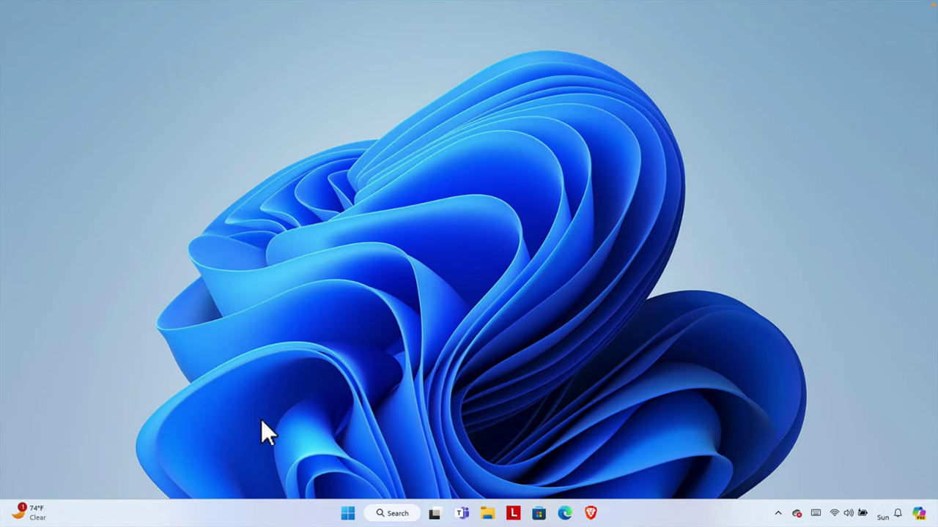
Step: Open the Run dialog through a Start menu search for 'run'
left_click(347, 513)
left_click(341, 96)
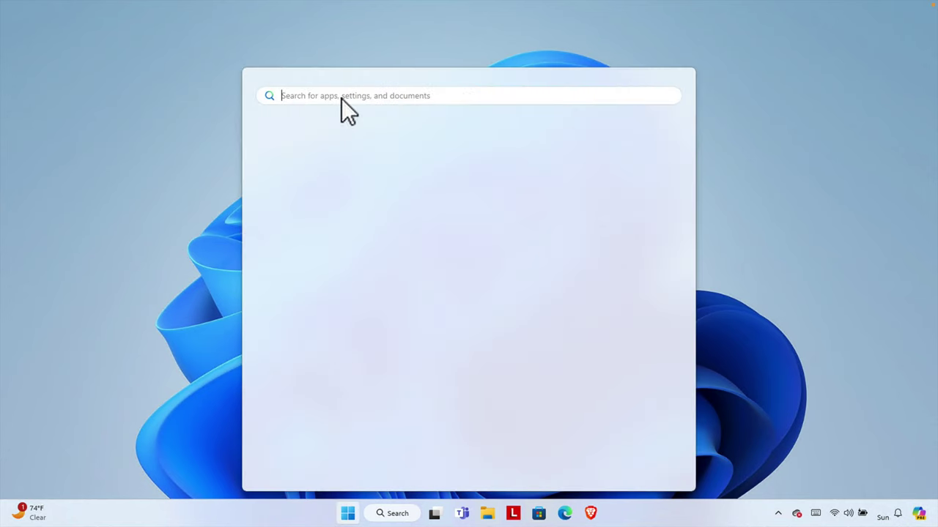
type("run")
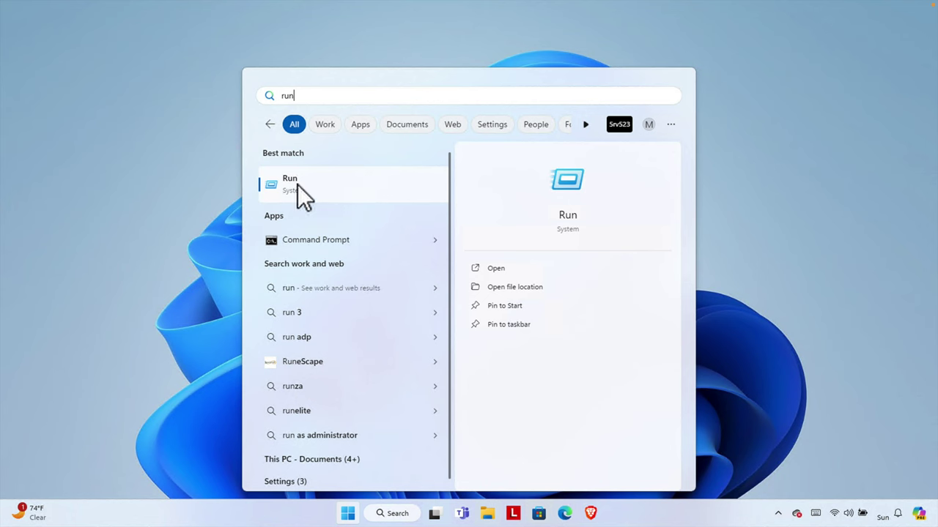
left_click(296, 187)
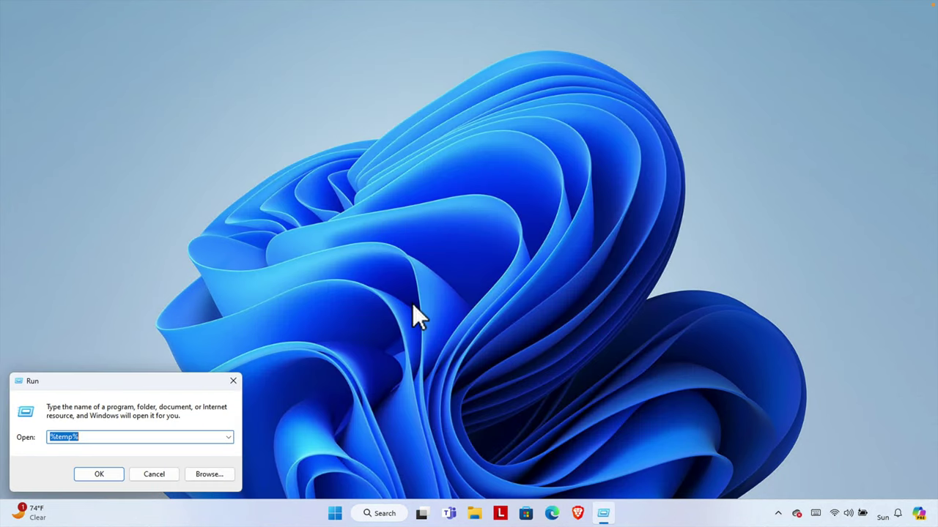
Step: Run 'prefetch', picked from the autocomplete list, to reach the Prefetch permission prompt
type("p")
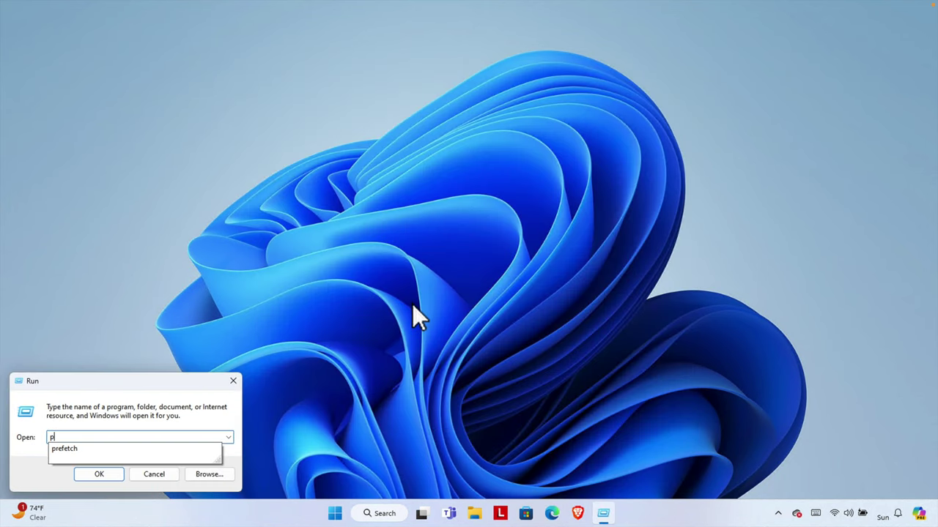
left_click(80, 448)
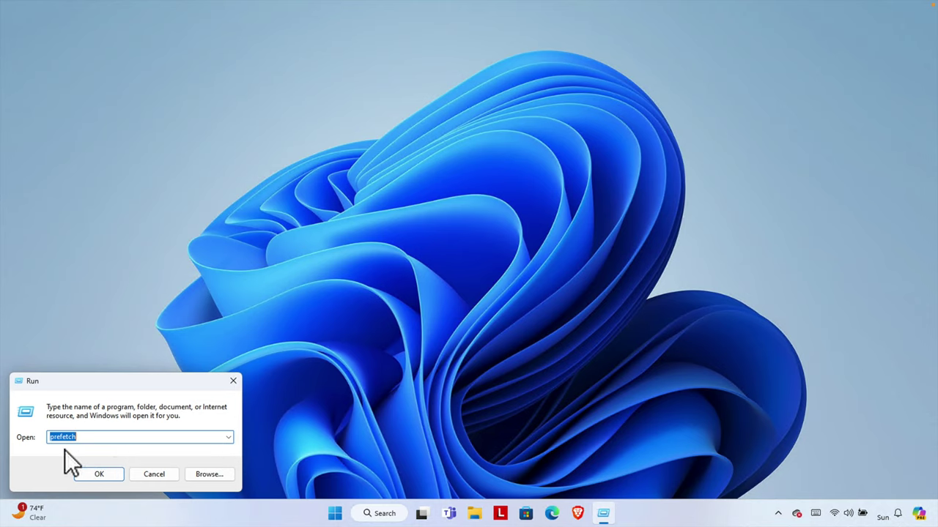
left_click(111, 437)
left_click(100, 474)
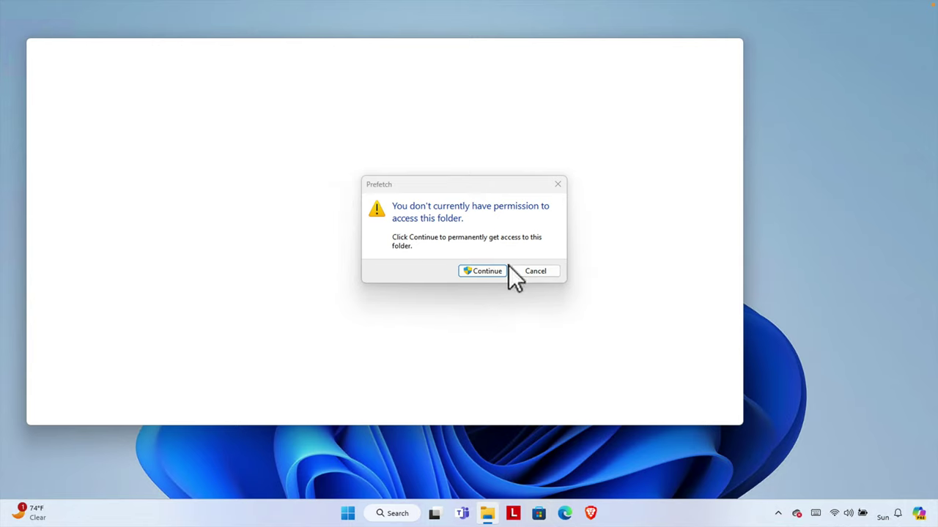
Step: Grant Prefetch access, delete all 319 items leaving DLLHOST.EXE-6F6F0336.pf, and close Explorer
left_click(483, 273)
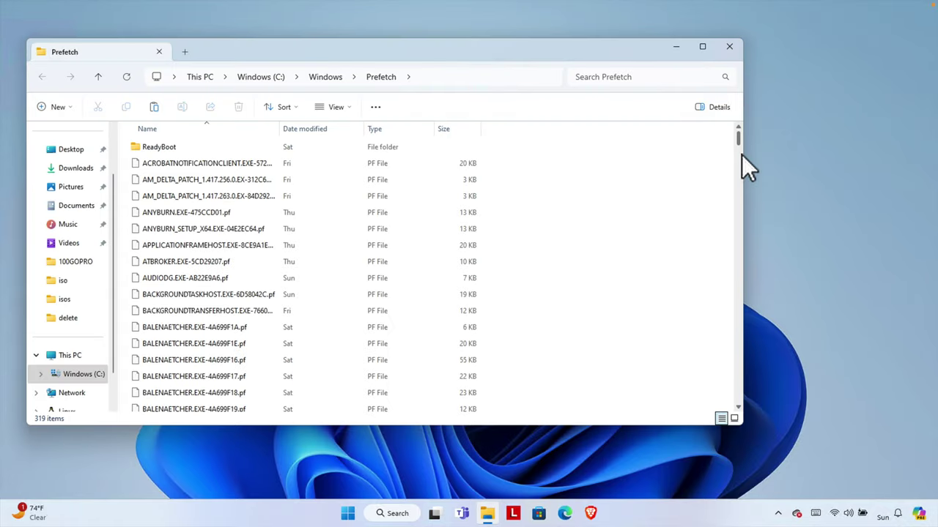
mouse_move(740, 141)
left_mouse_down()
mouse_move(715, 432)
mouse_move(738, 143)
left_mouse_up()
left_click(262, 285)
key("ctrl+a")
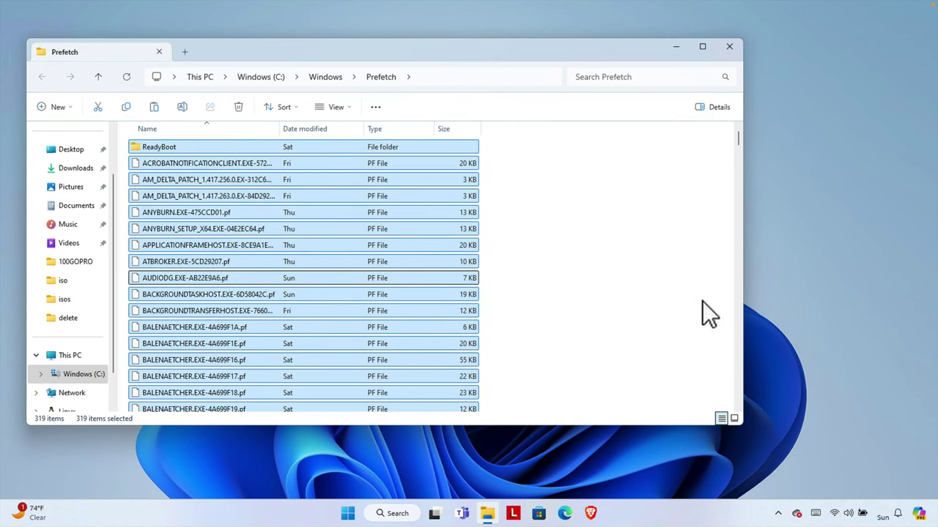
key("Delete")
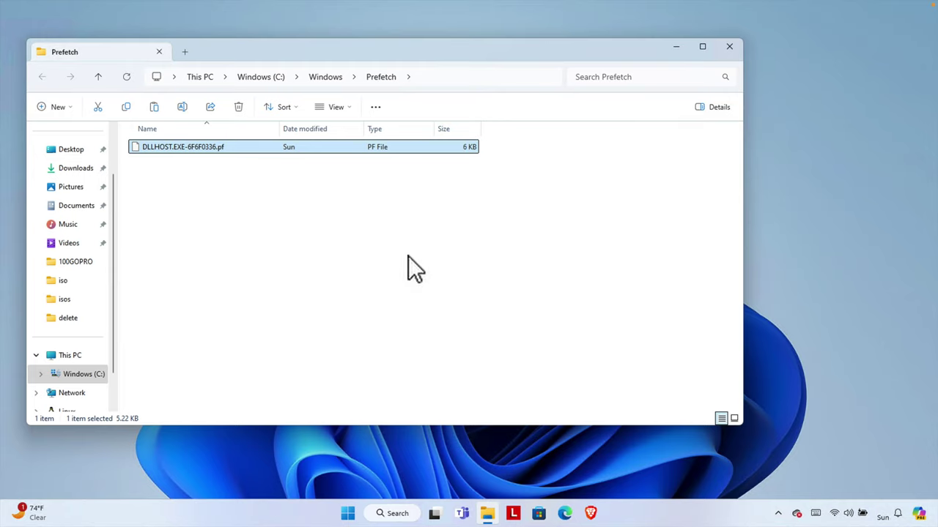
left_click(334, 235)
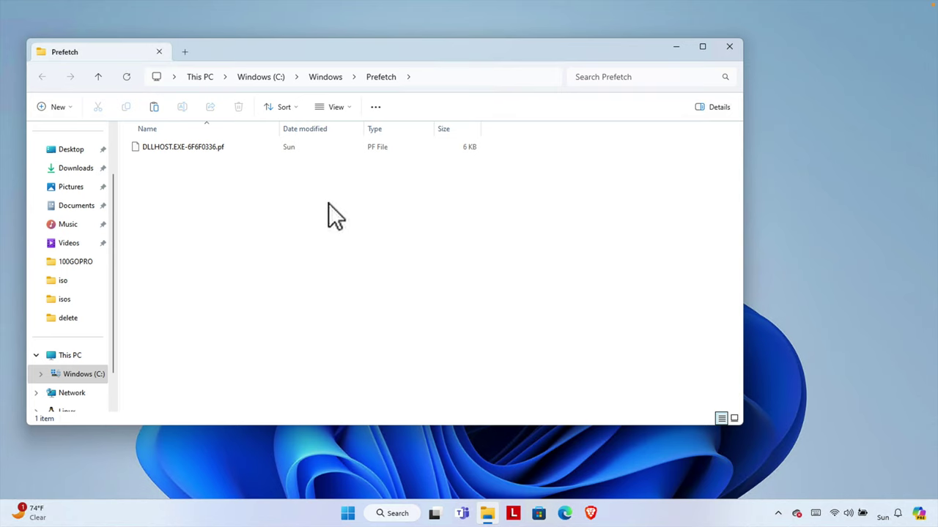
left_click(730, 47)
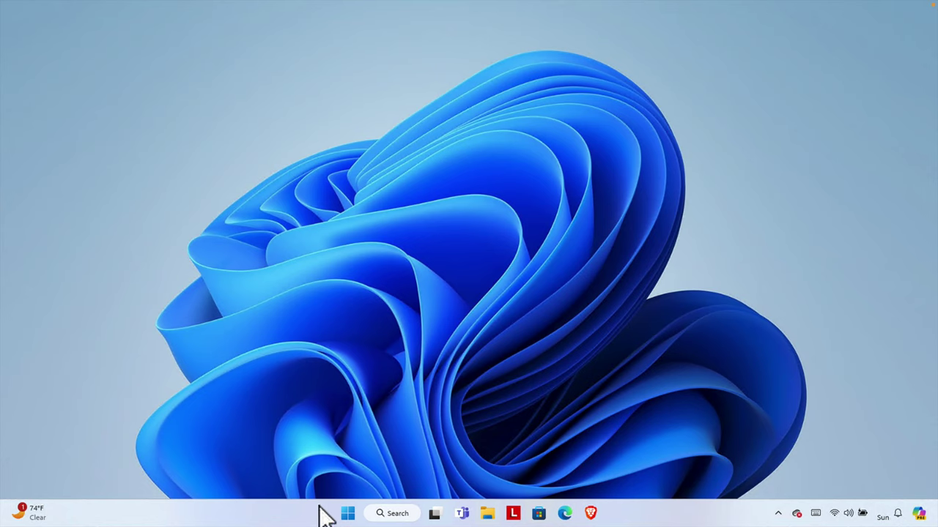
left_click(345, 511)
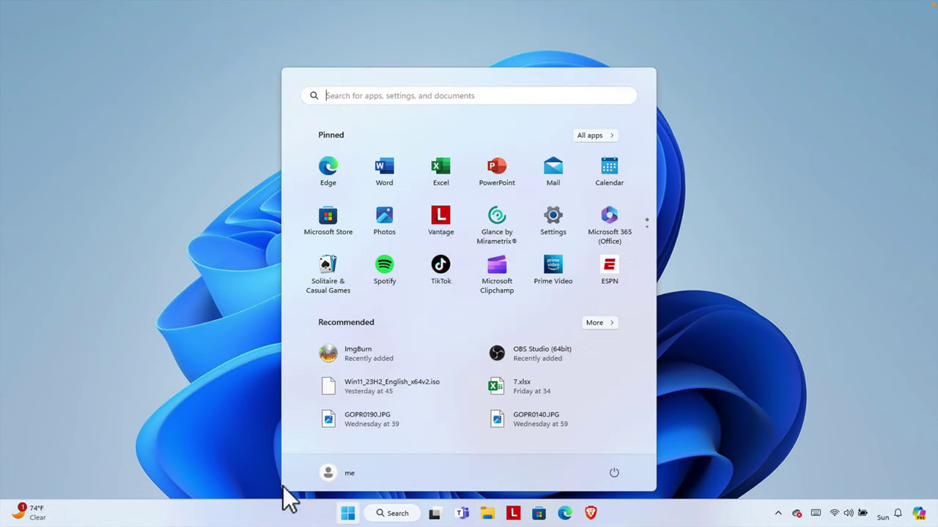
left_click(818, 330)
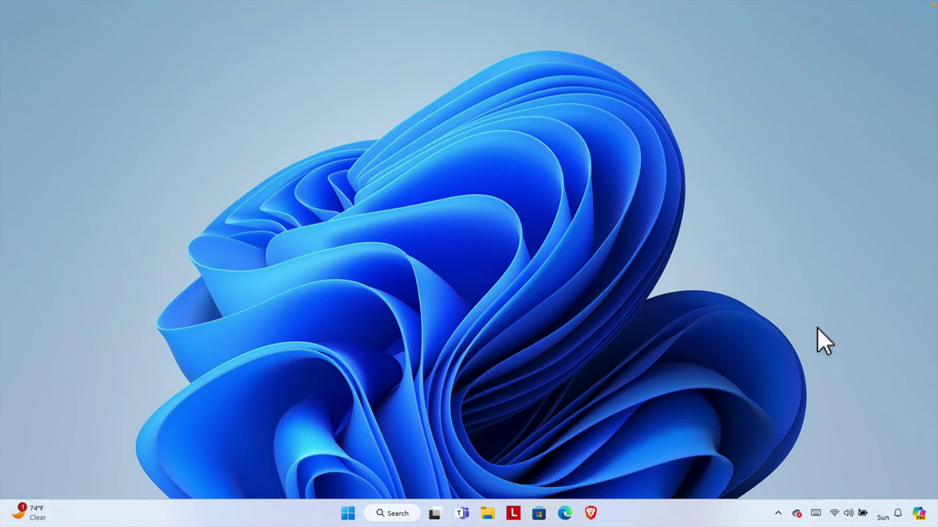